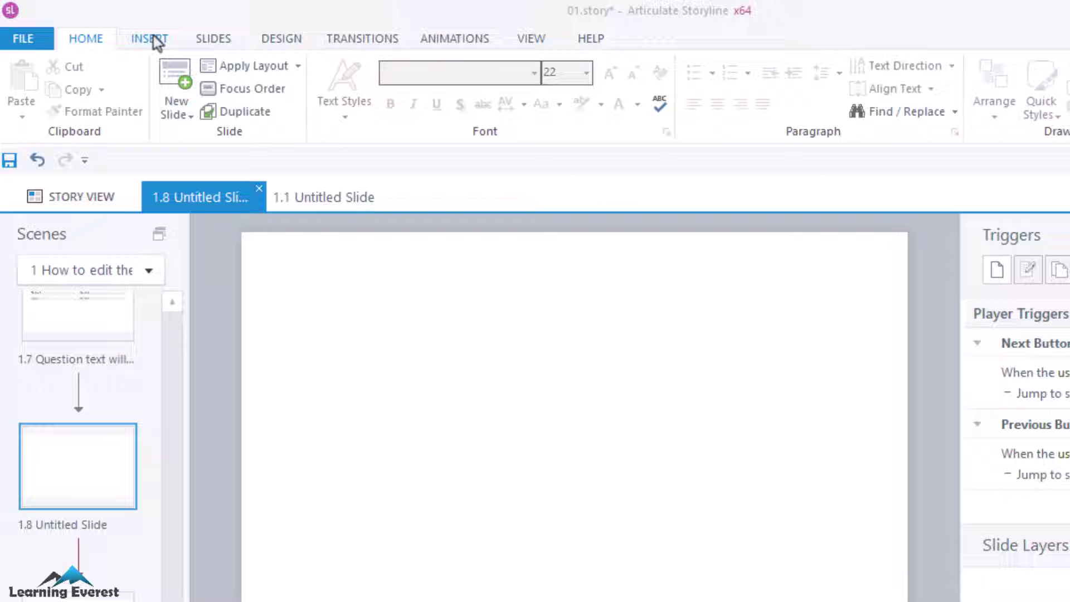
Step: Switch the ribbon to the SLIDES tab to reveal the Quizzing question types
click(212, 45)
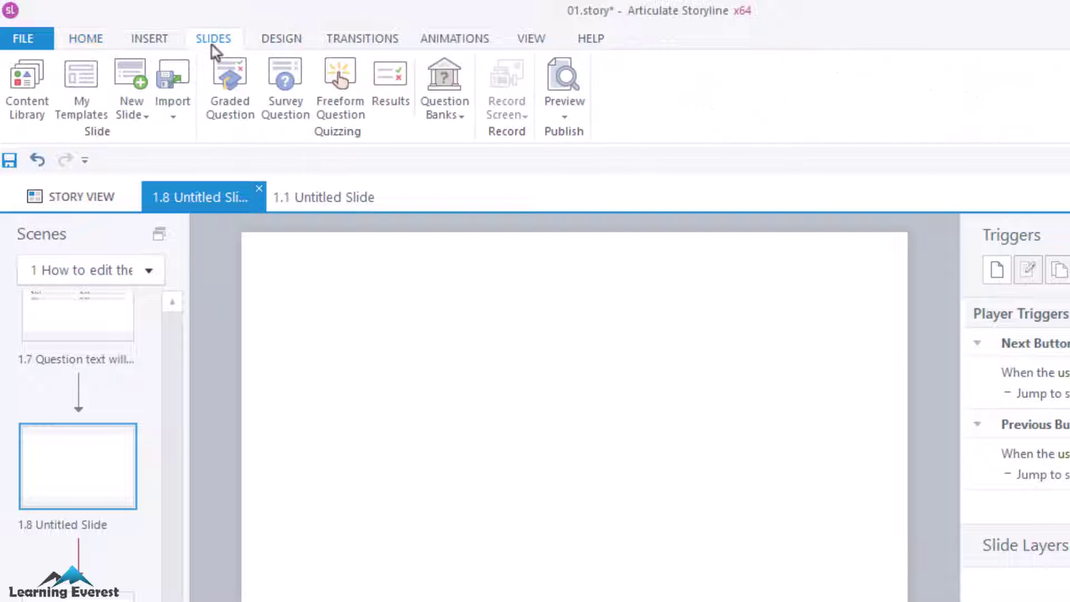
Step: Insert a Pick One freeform question slide (1.9) from the Freeform Question gallery
click(355, 112)
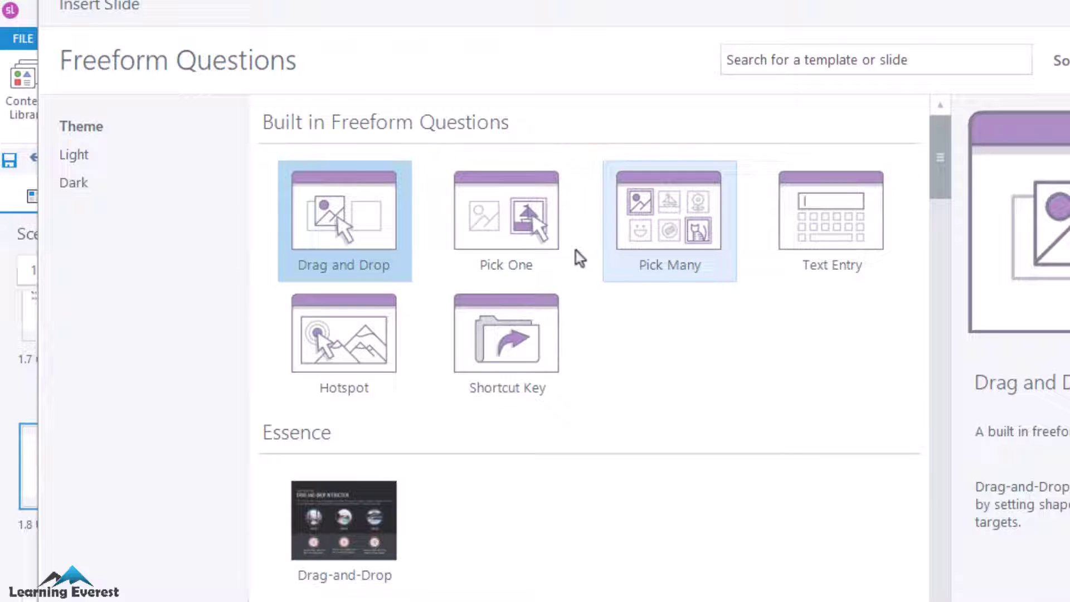
click(504, 239)
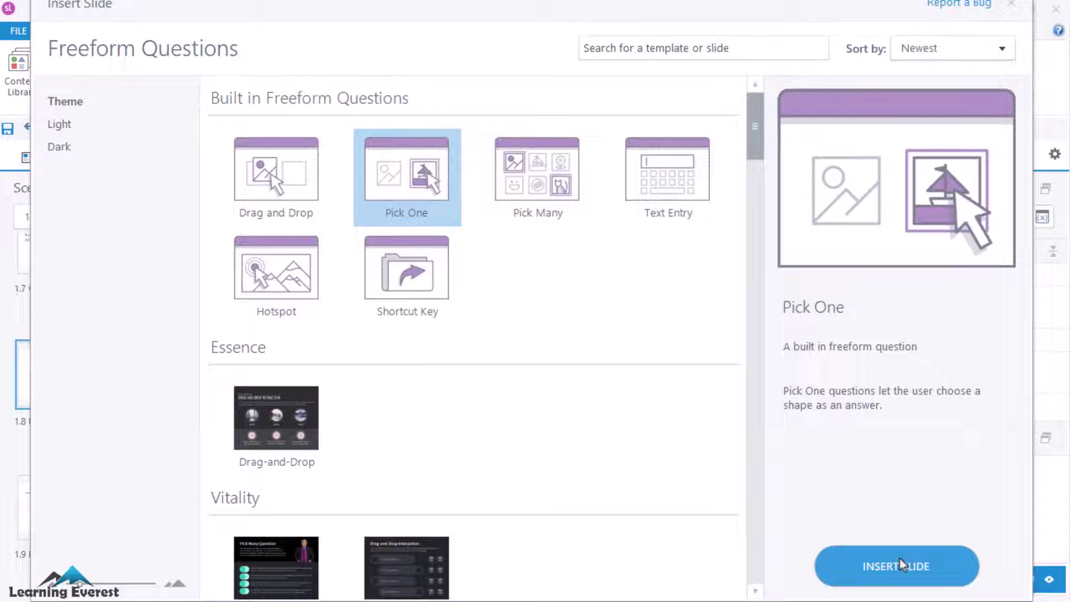
click(903, 564)
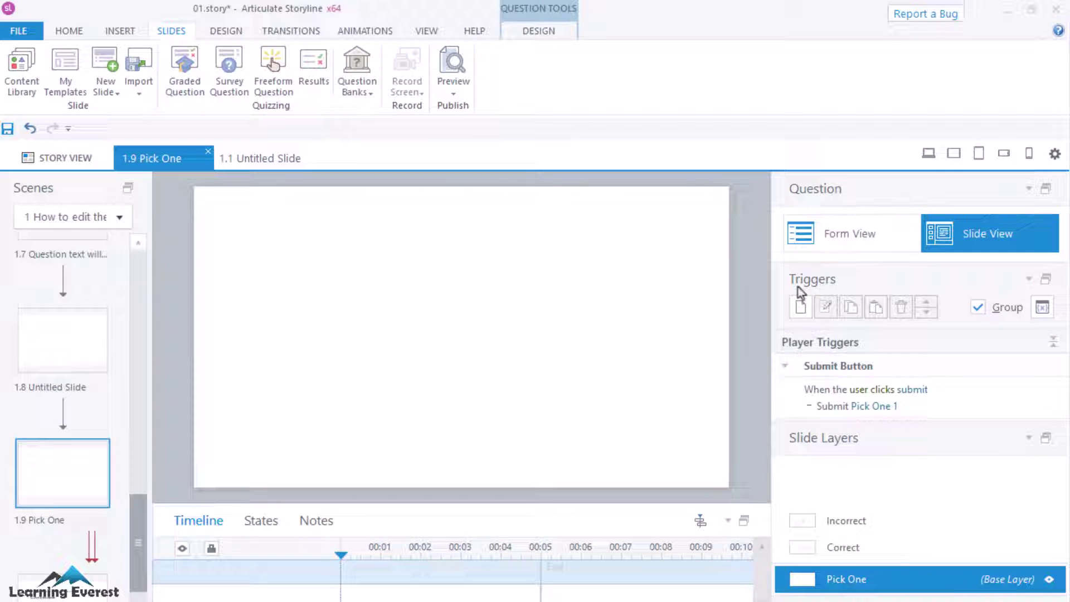
click(856, 240)
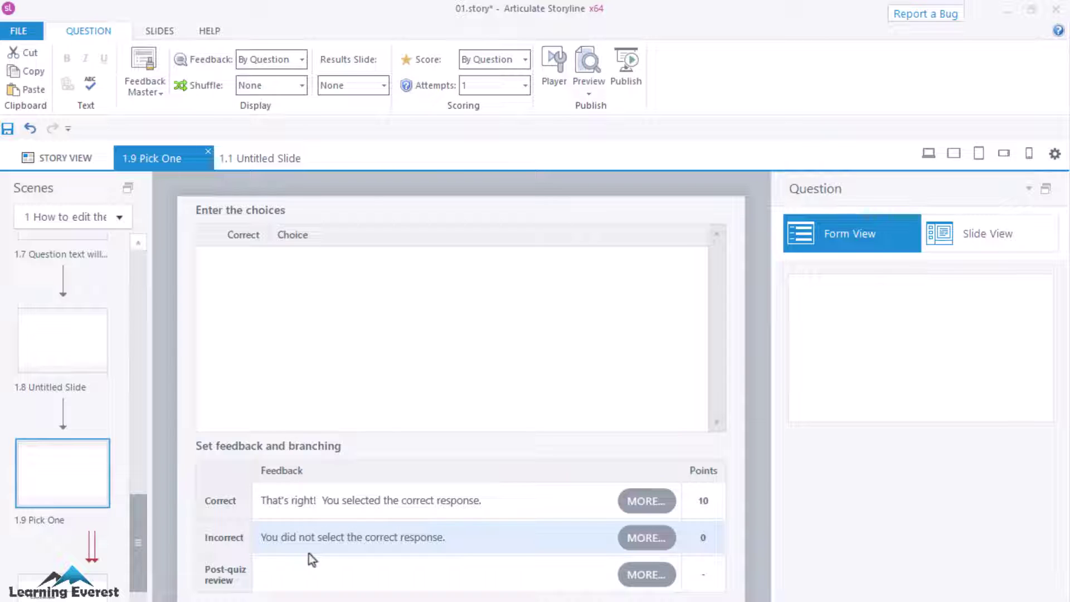
click(990, 246)
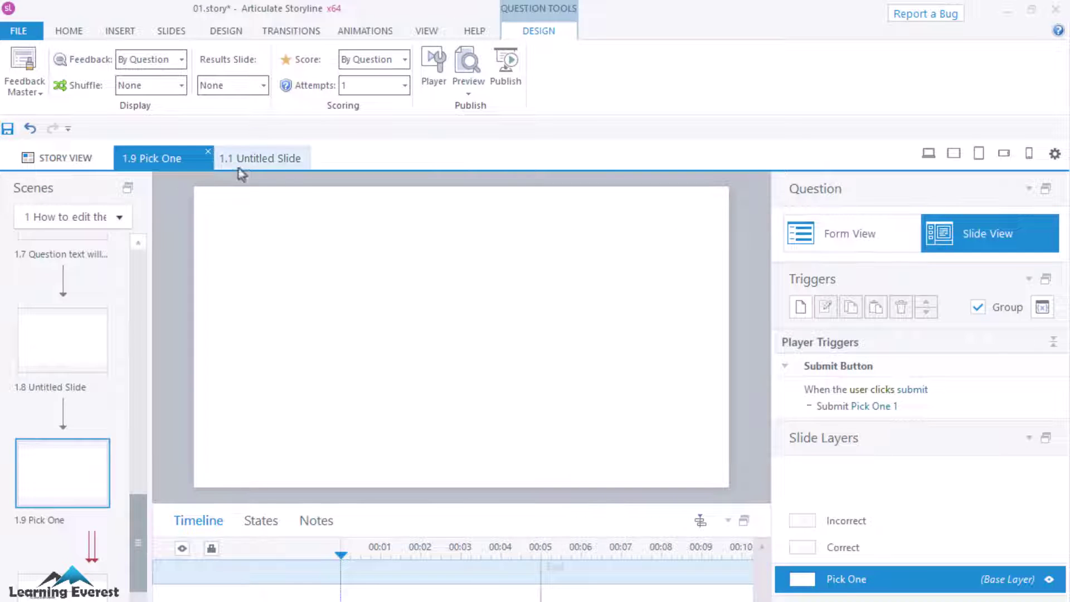
scroll(85, 349, down, 2)
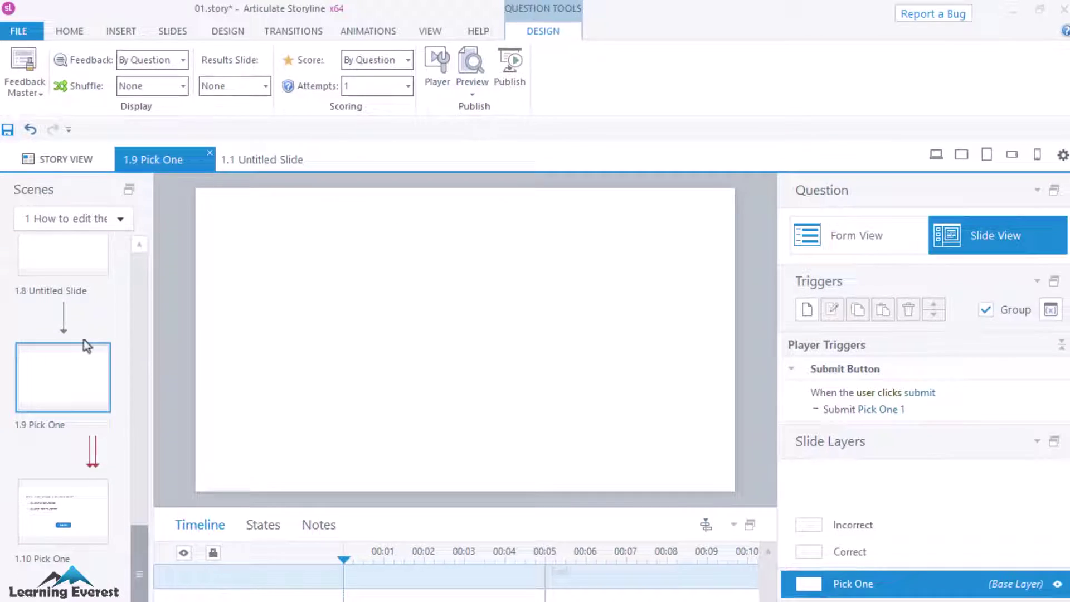
scroll(87, 357, up, 2)
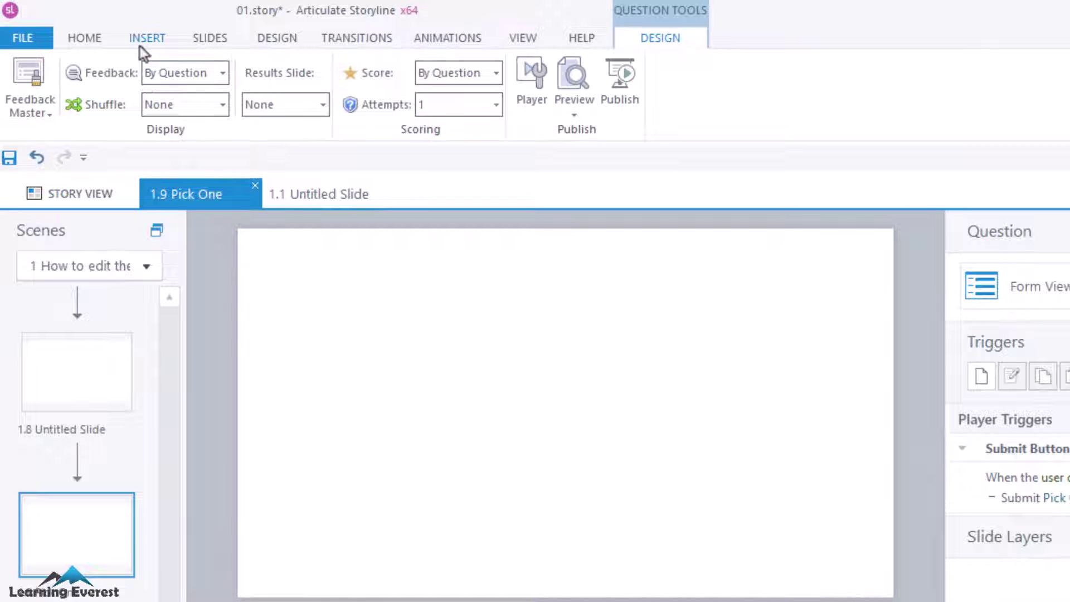
Step: Add a wide top text box reading 'How to create Custom Quiz in Articulate Storyline ?'
click(140, 46)
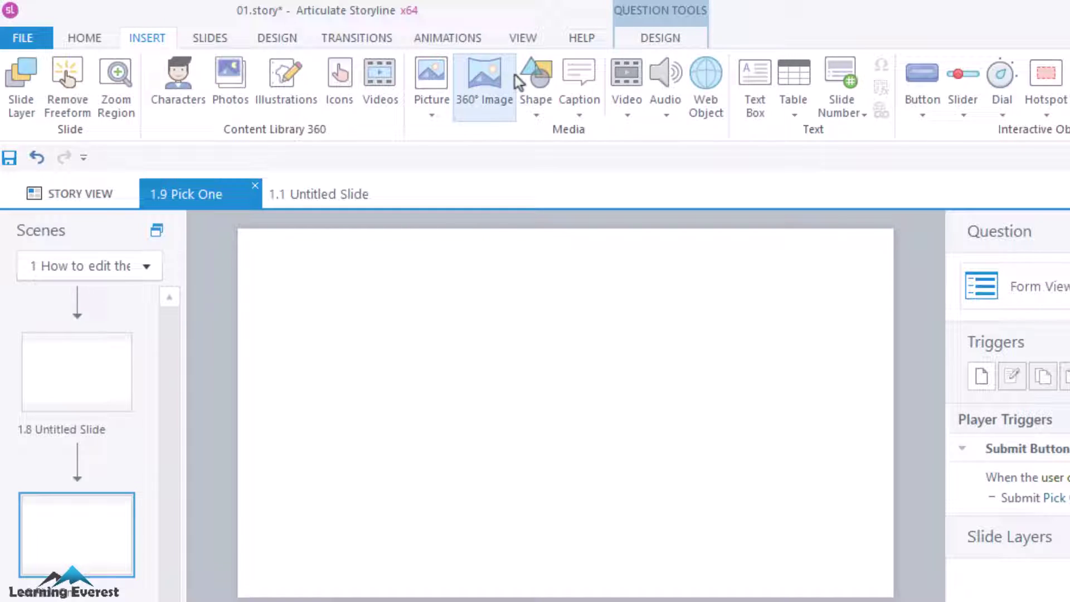
click(752, 95)
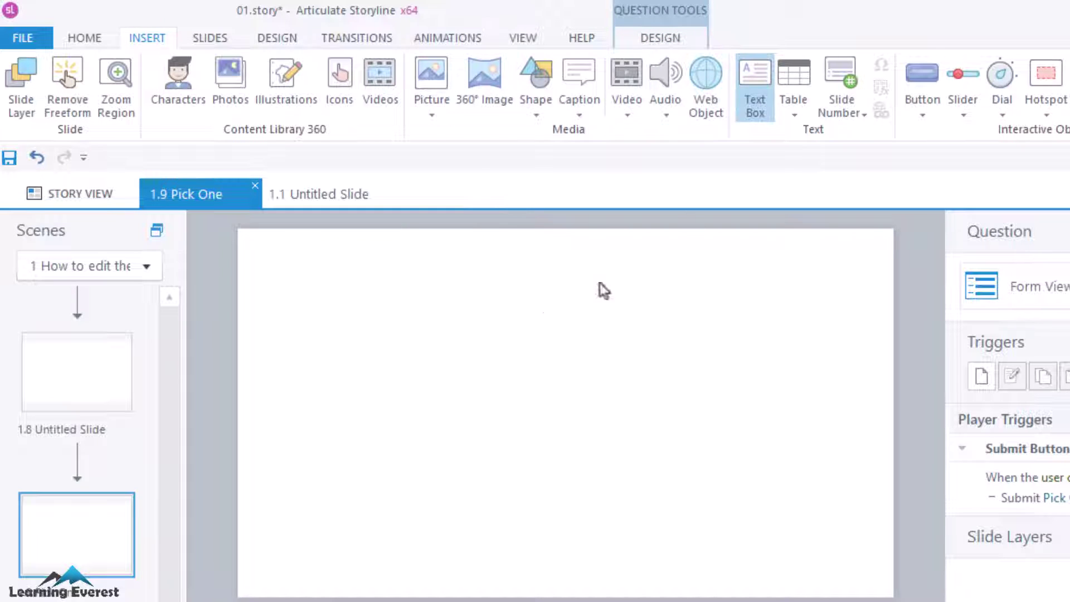
click(755, 92)
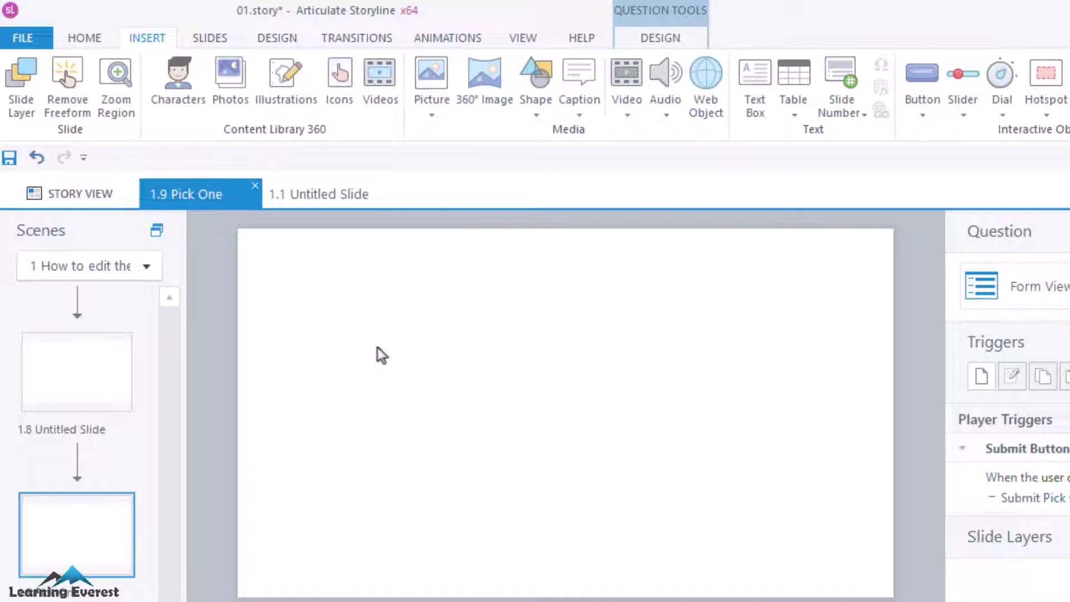
drag(284, 305, 840, 329)
text(How to create )
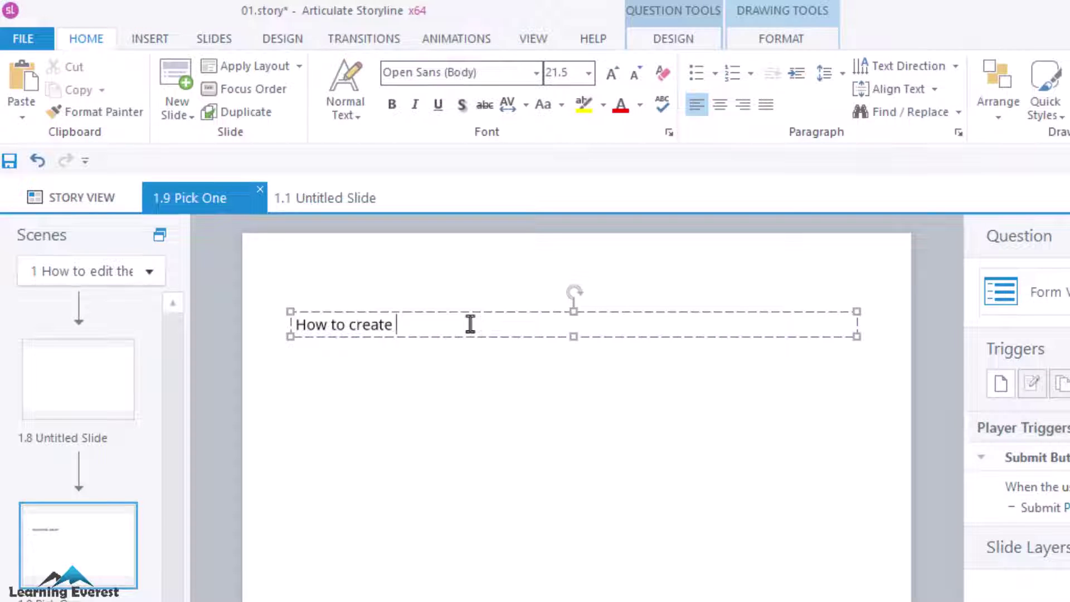
text(Custom Quiz in A)
text(rticulate Story)
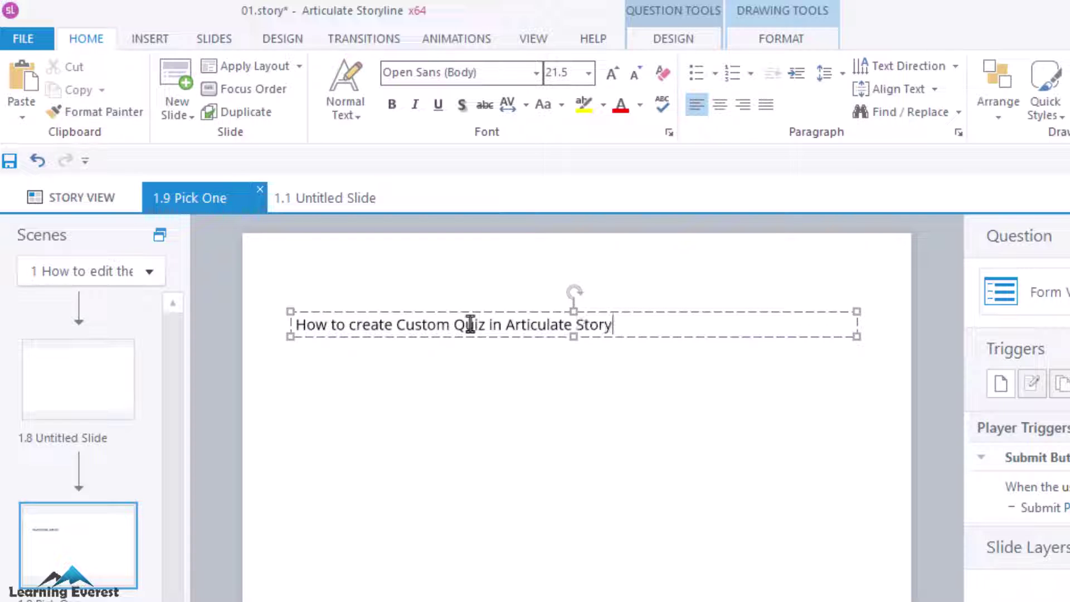
text(line ?)
click(469, 385)
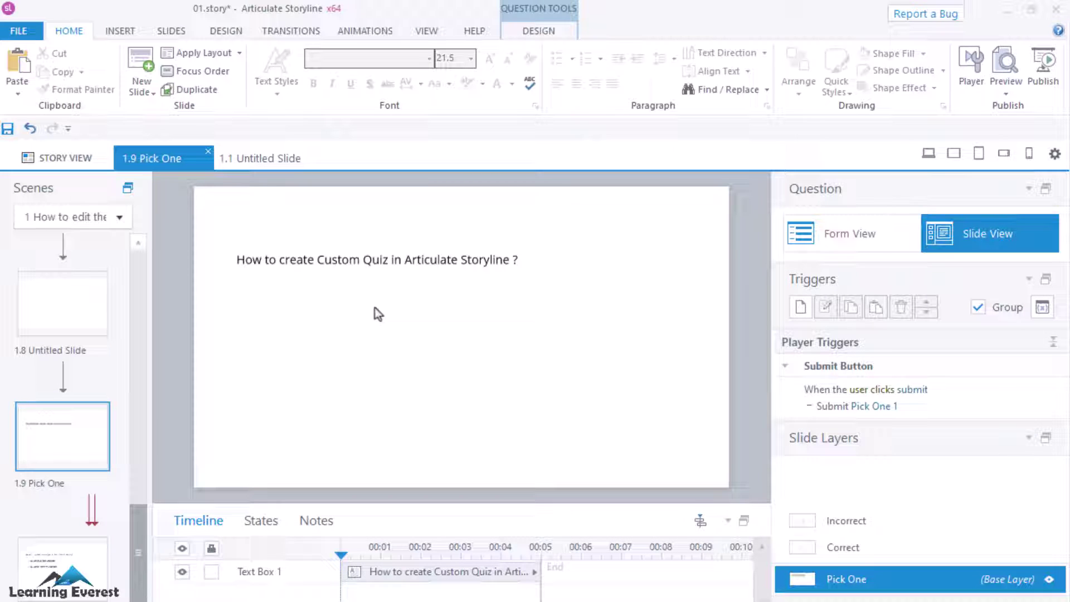
click(236, 260)
click(119, 31)
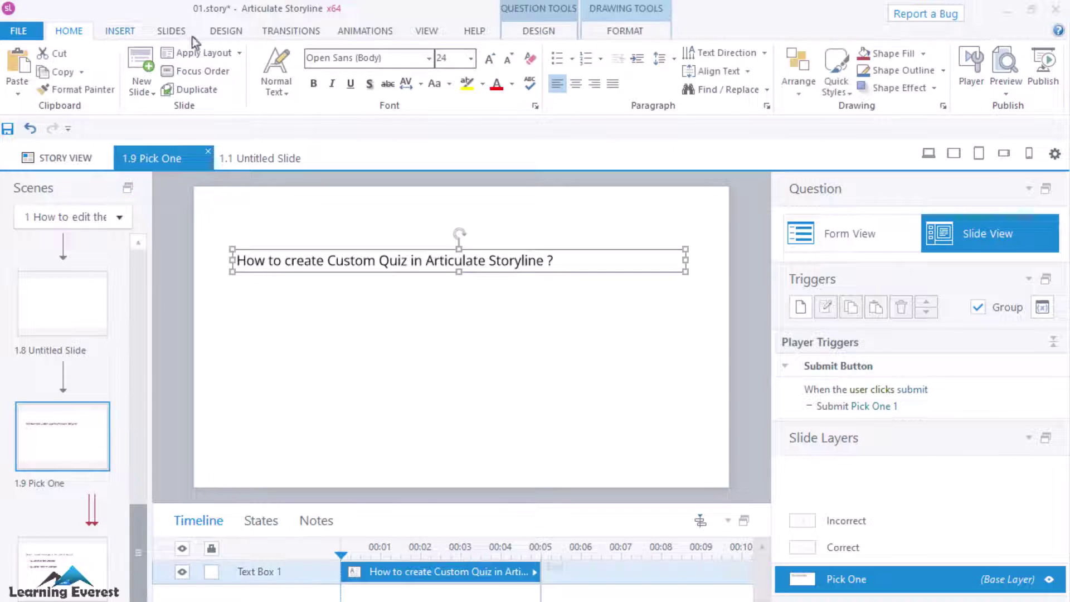
Step: Draw a radio button labelled 'By using Graded Question' and duplicate it for the second answer
click(890, 89)
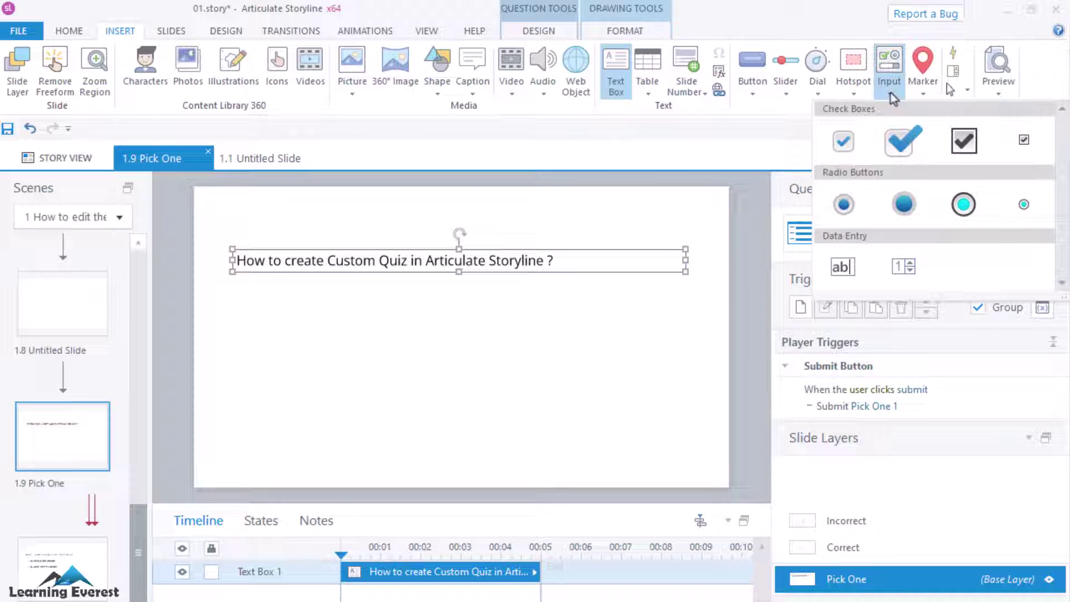
click(842, 206)
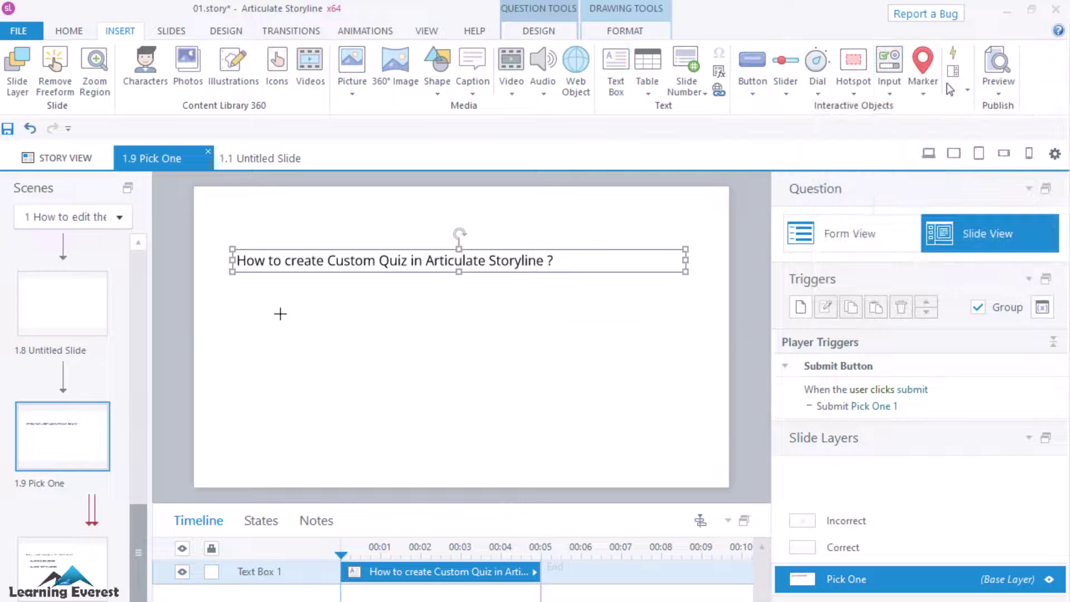
drag(238, 288, 553, 315)
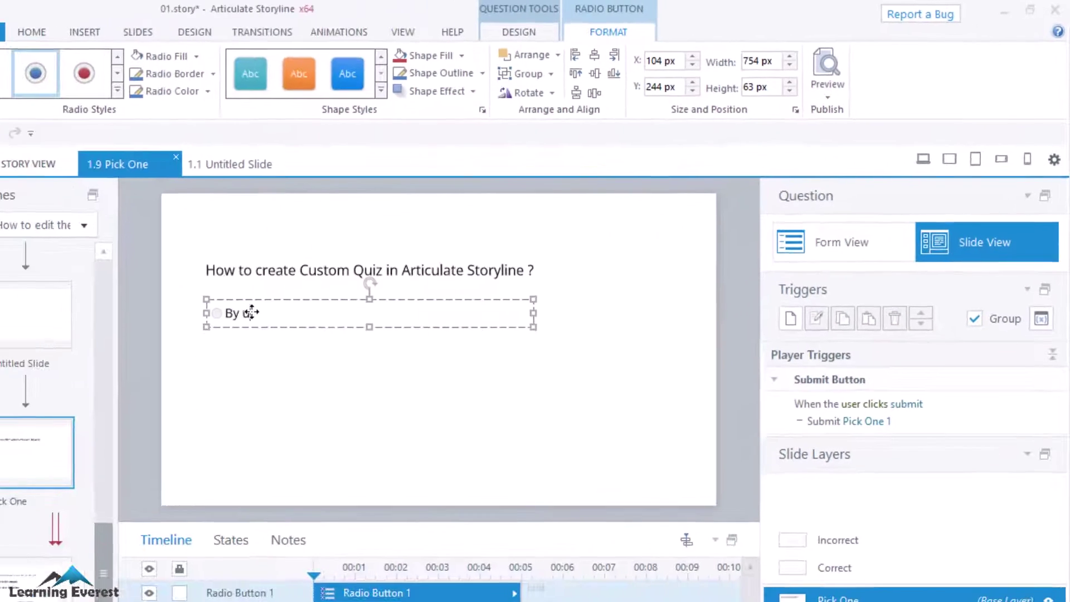
text(sing Graded Qu)
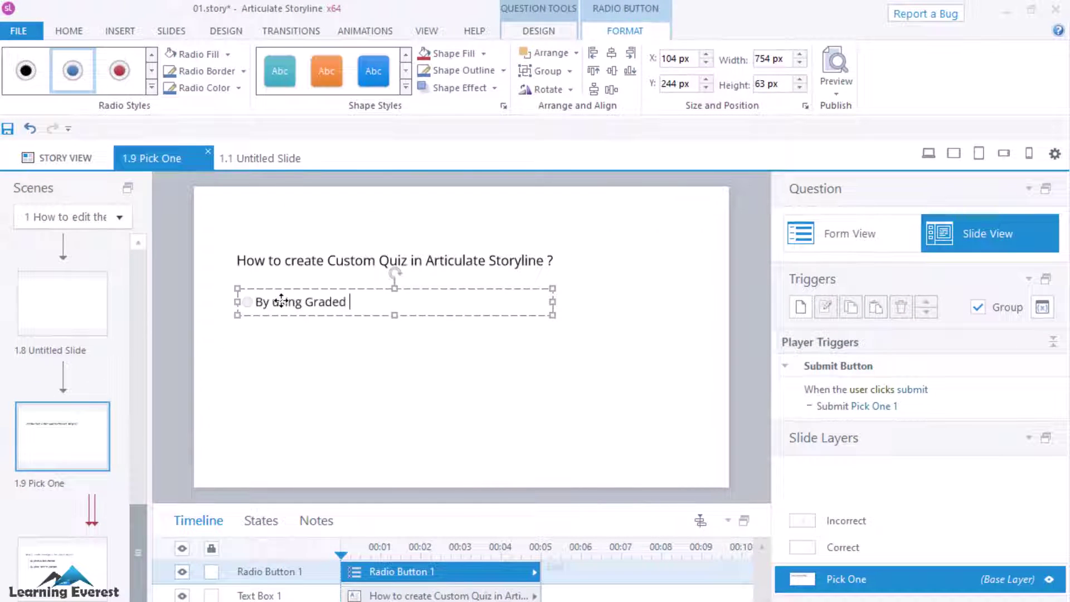
text(estion)
click(375, 315)
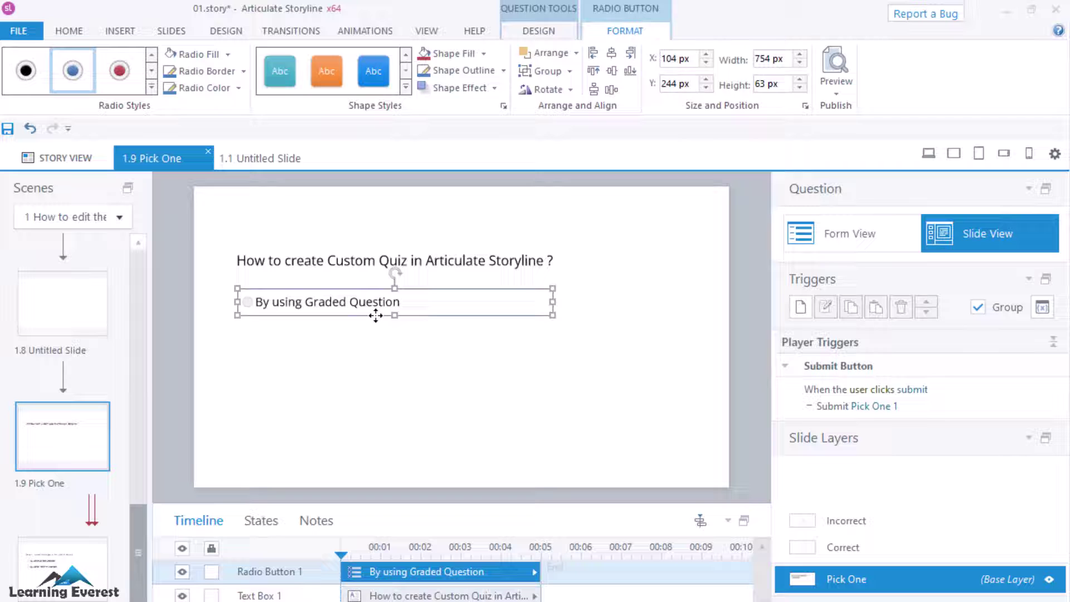
drag(323, 318, 326, 322)
click(486, 381)
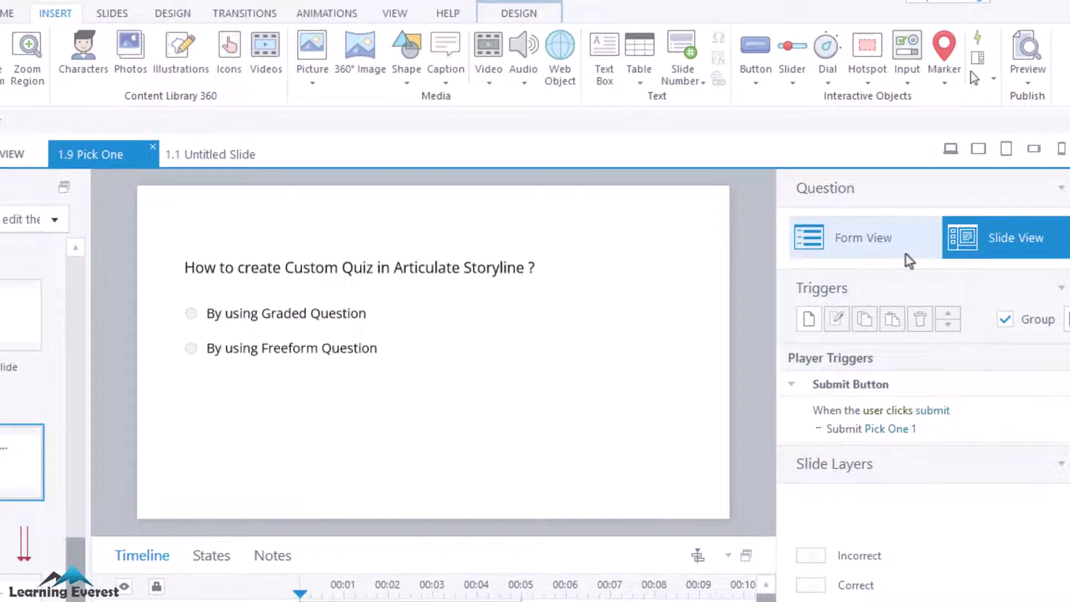
Step: In Form View, link choices A and B to Radio Buttons 1 and 2 and mark B correct
click(888, 249)
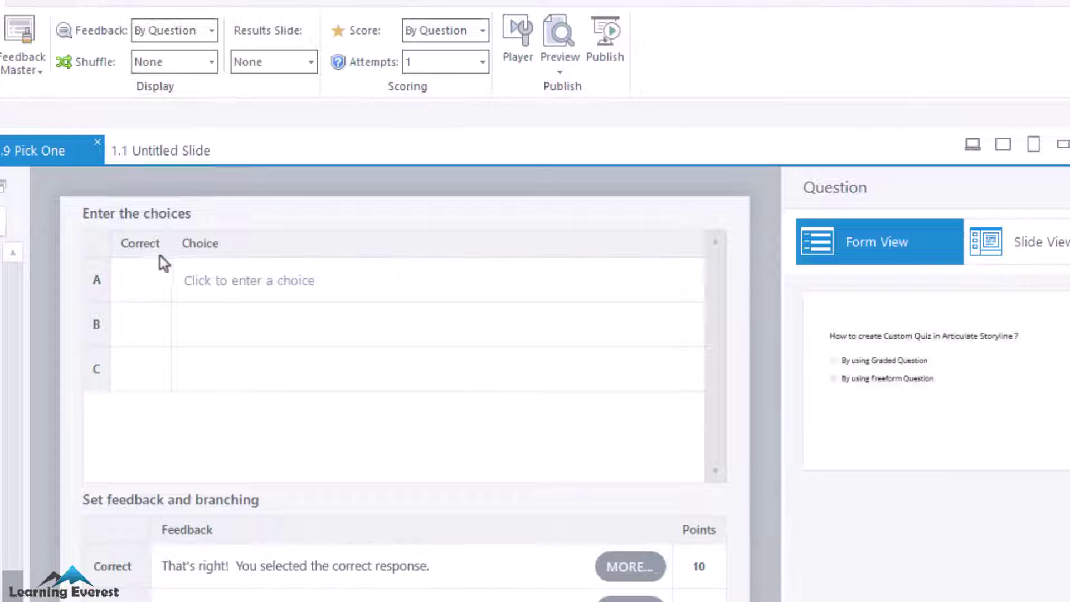
click(246, 290)
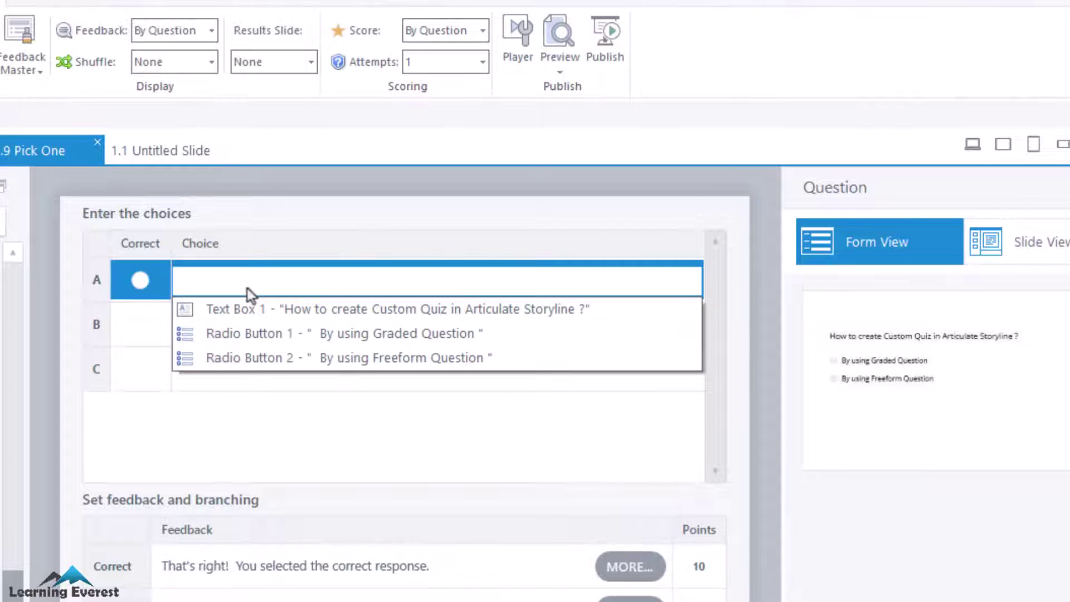
click(249, 333)
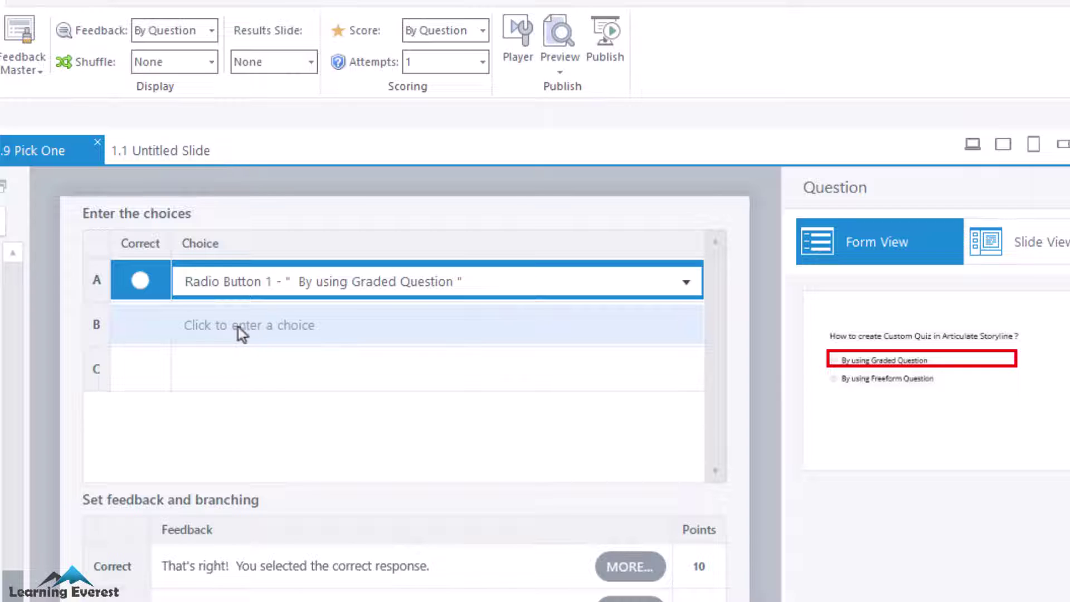
click(238, 326)
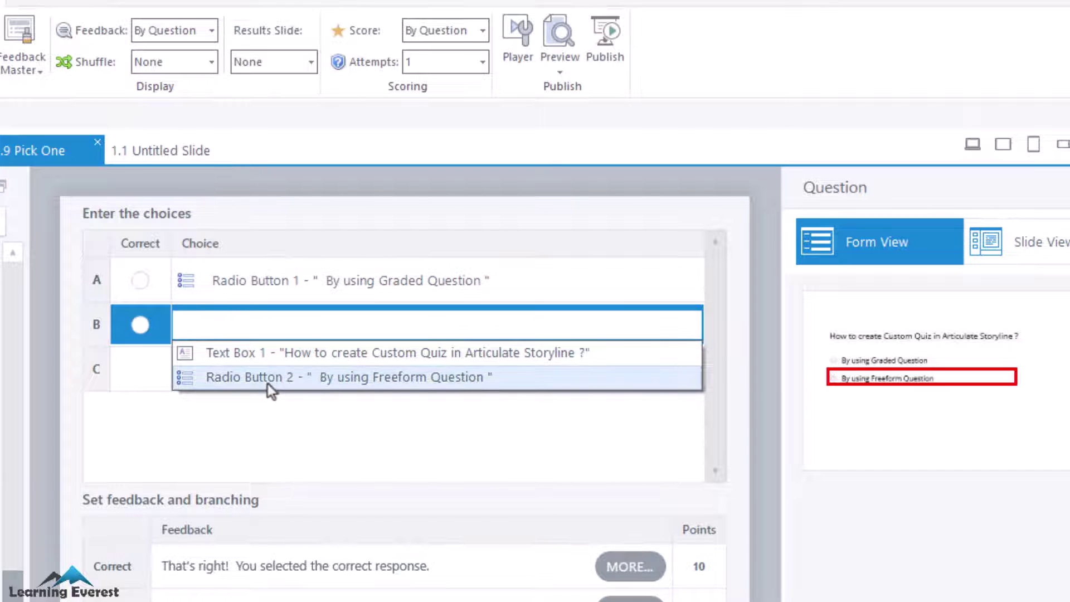
click(267, 383)
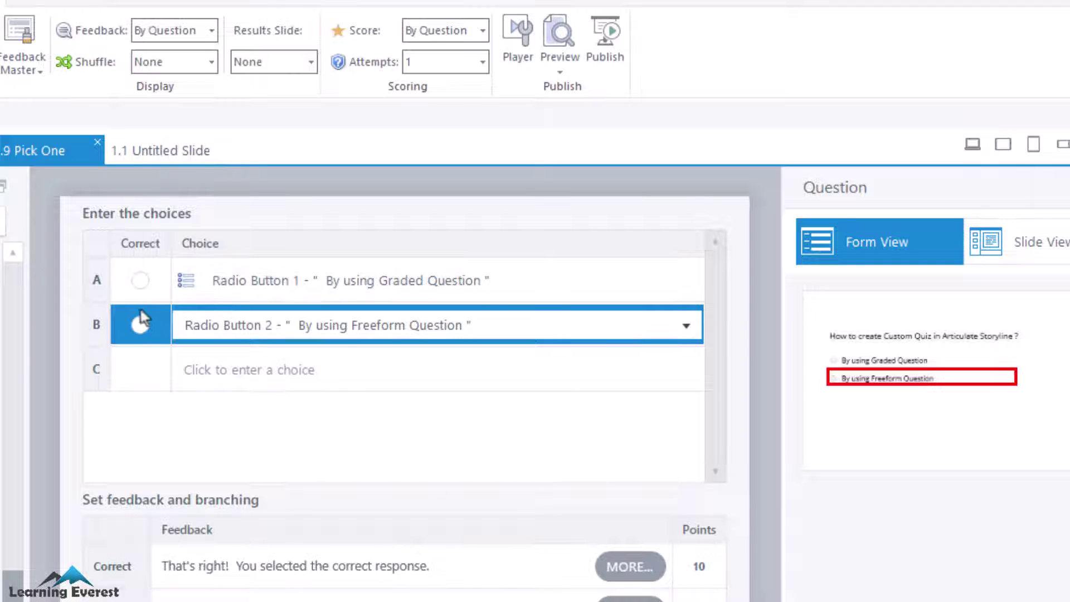
click(140, 326)
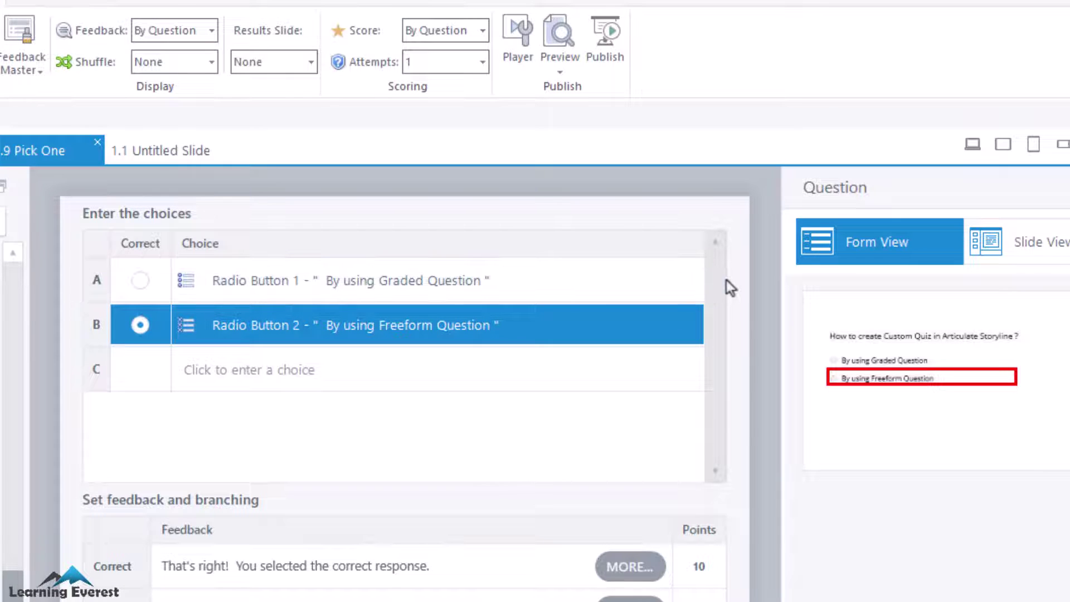
Step: Return to Slide View and untick the player's Submit button in slide properties
click(986, 219)
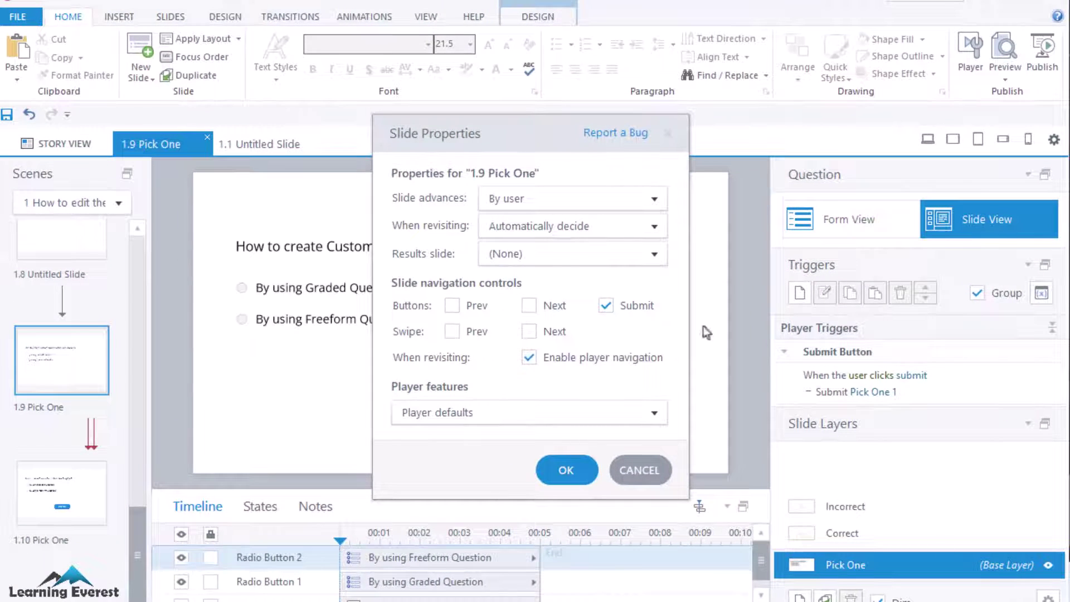
click(611, 313)
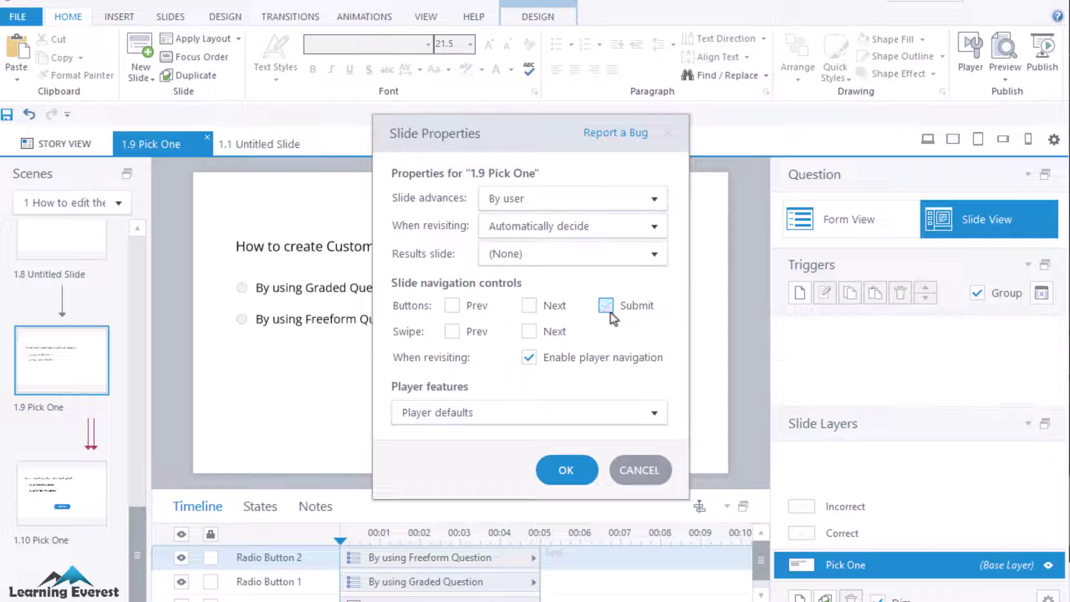
Step: Confirm the properties, then draw a rounded button labelled 'Submit' below the answers
click(577, 477)
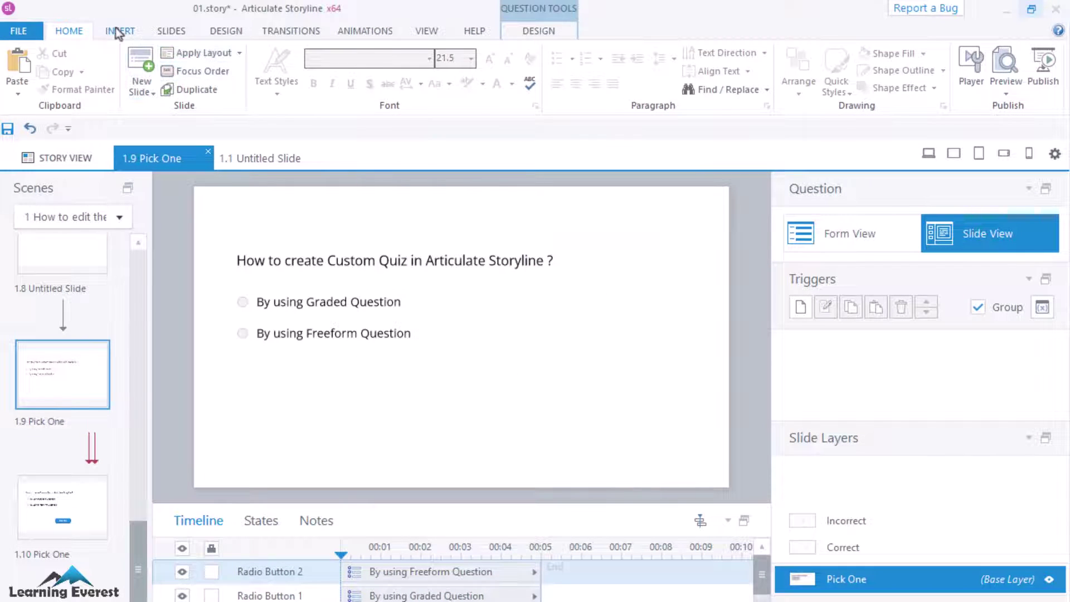
click(116, 29)
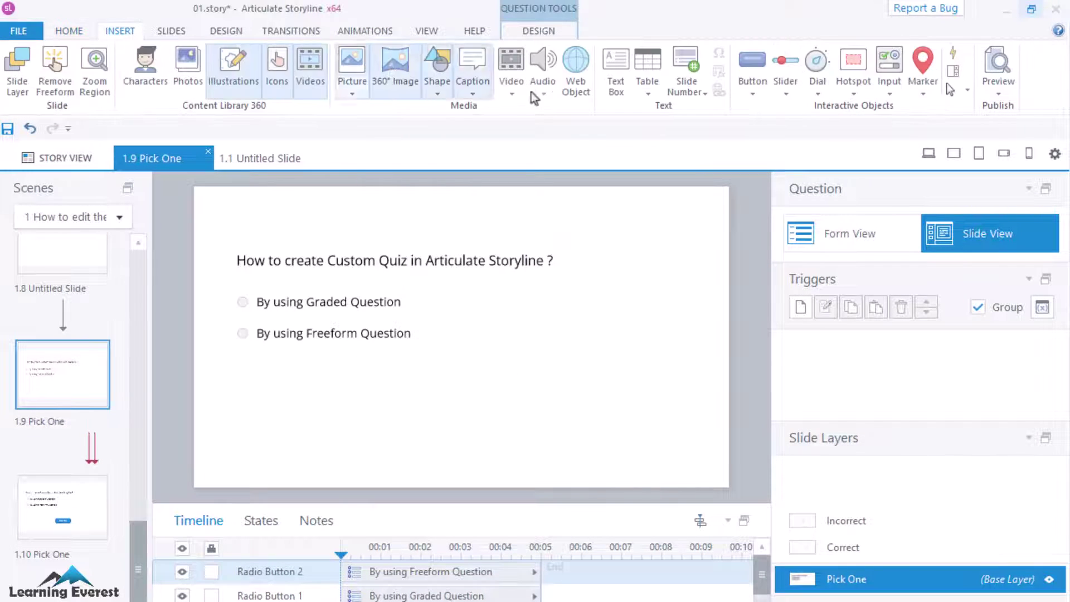
click(754, 94)
click(806, 234)
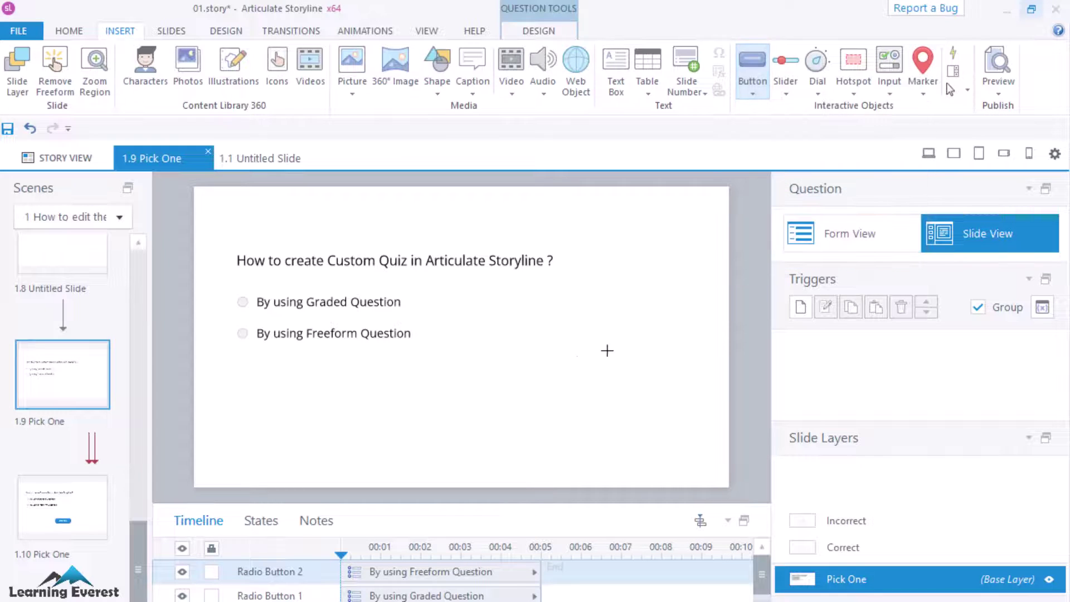
drag(373, 402, 465, 431)
text(Submit)
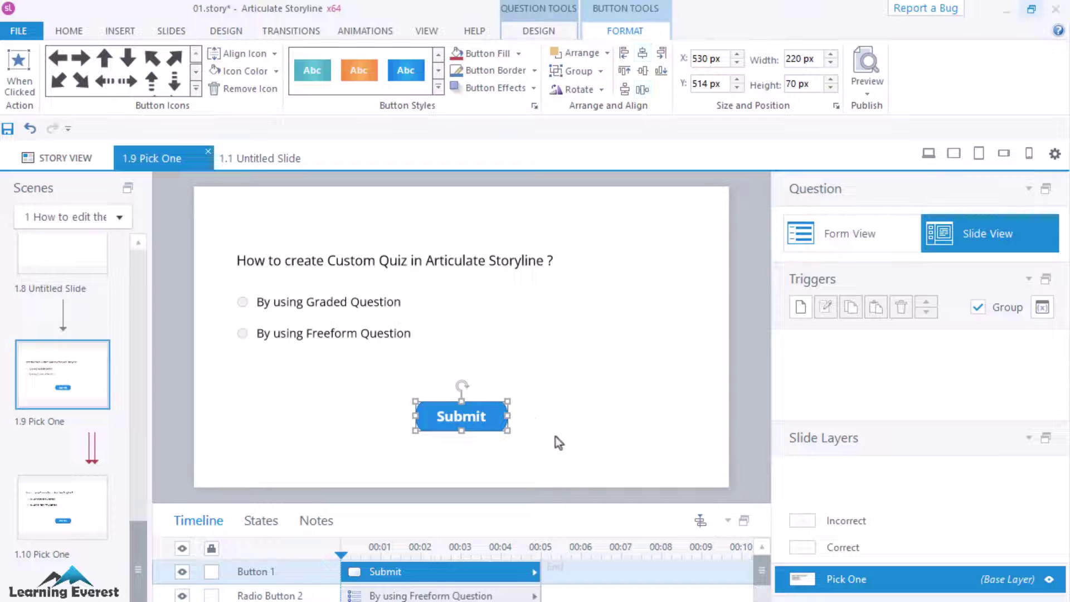
click(557, 442)
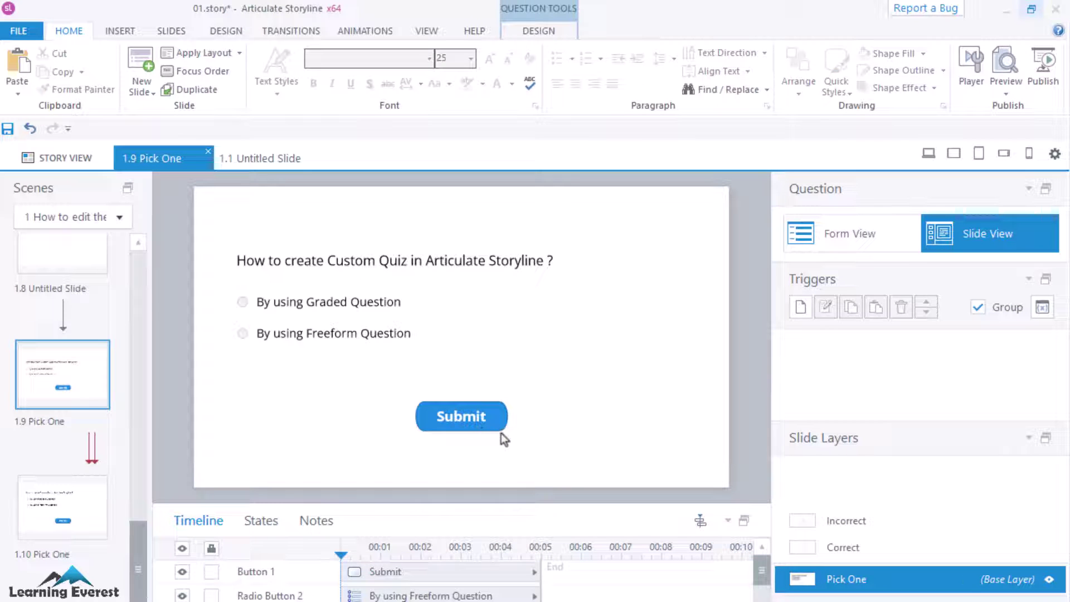
Step: Add a trigger so clicking Button 1 submits interaction Pick One 1
click(500, 401)
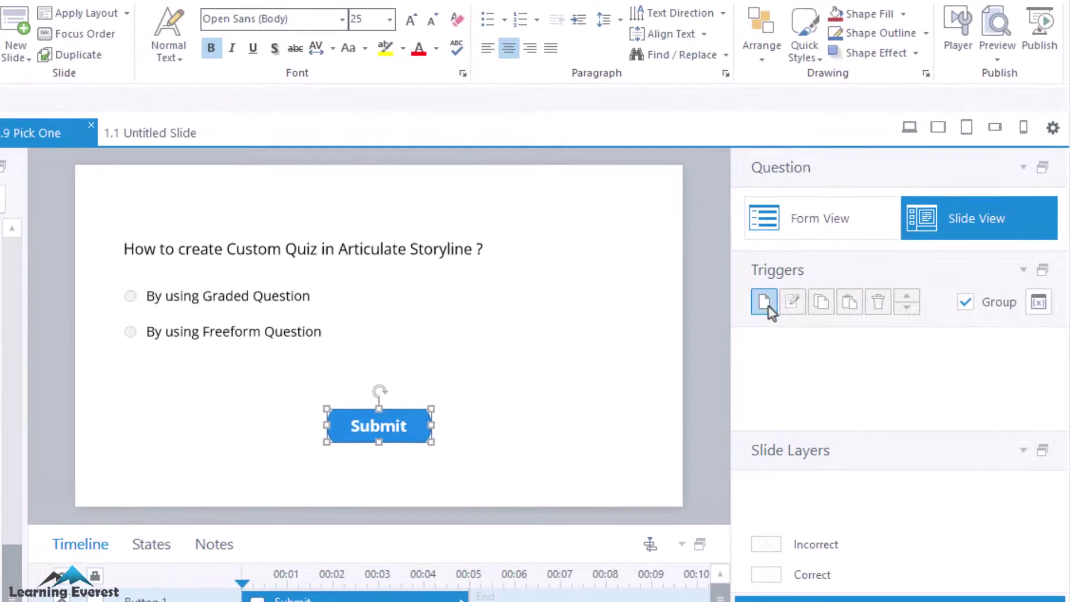
click(765, 303)
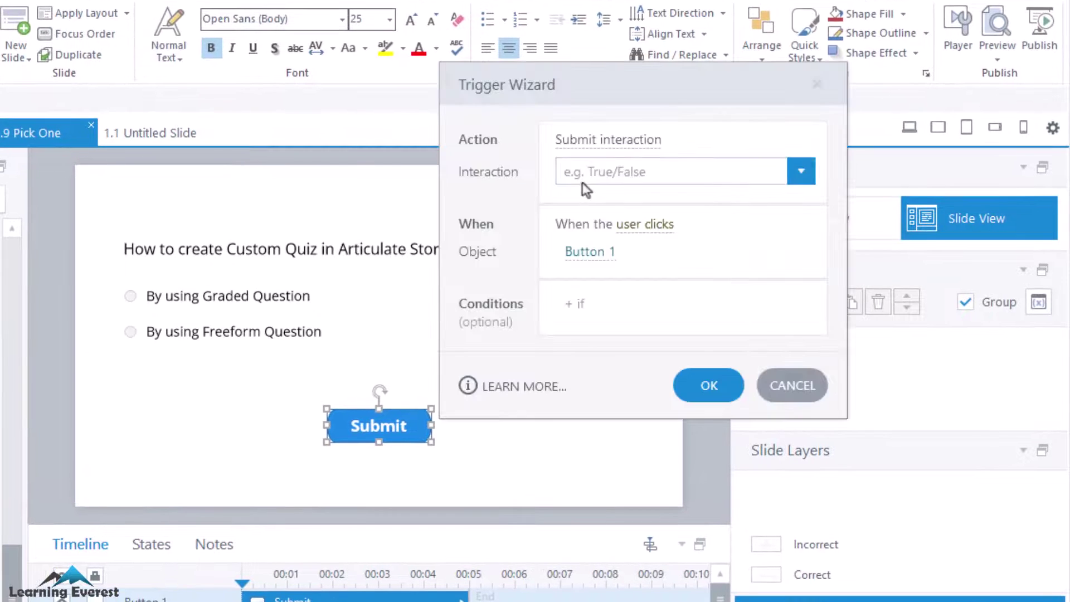
click(601, 170)
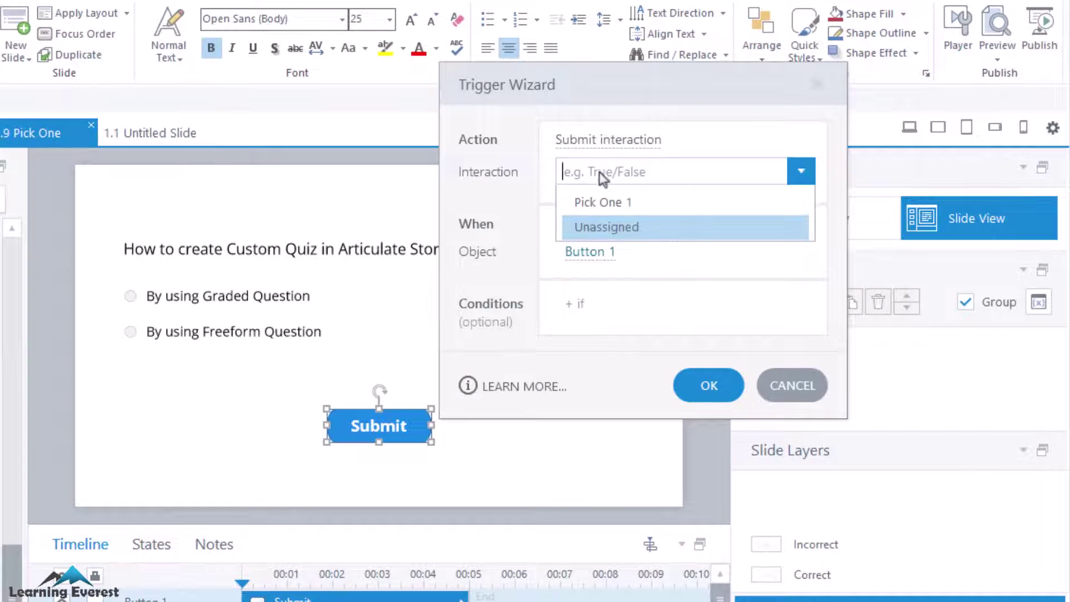
click(605, 202)
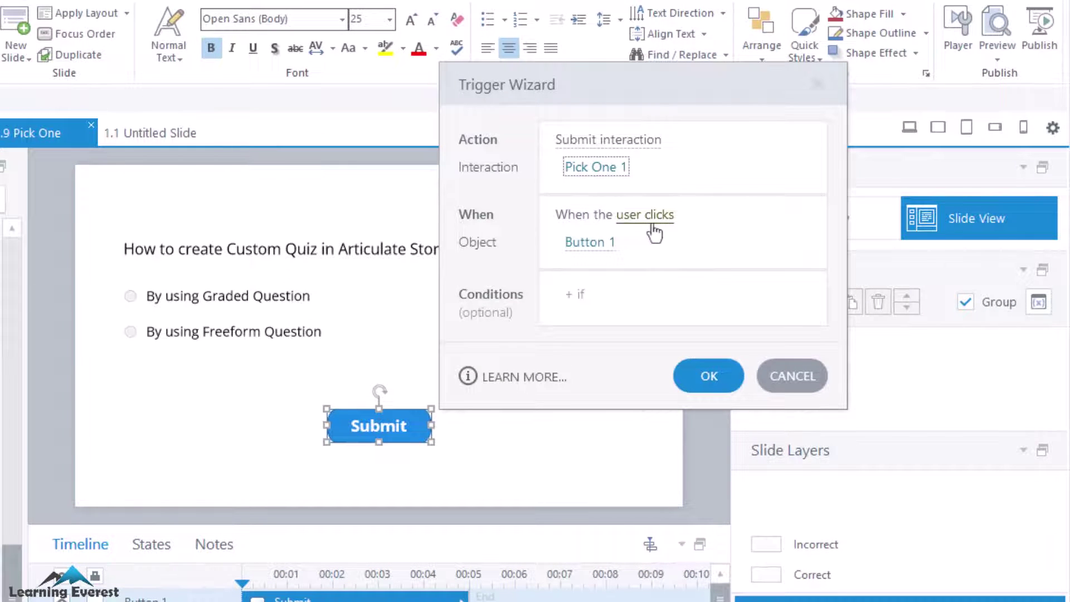
click(708, 376)
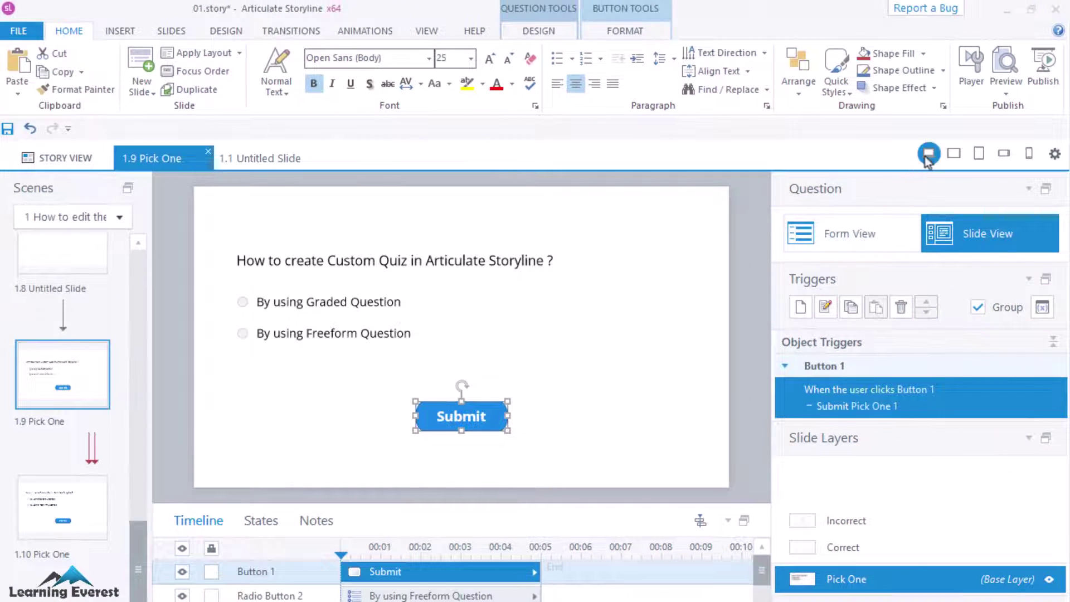
Step: Preview the slide with the ribbon collapsed and the course menu sidebar hidden
click(927, 159)
right_click(551, 91)
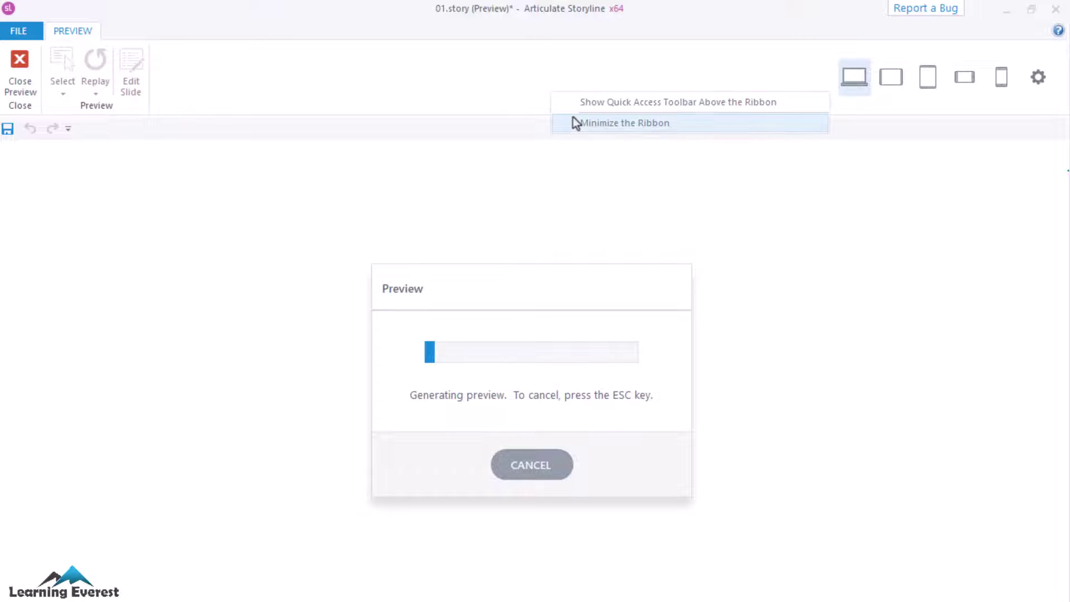
click(576, 122)
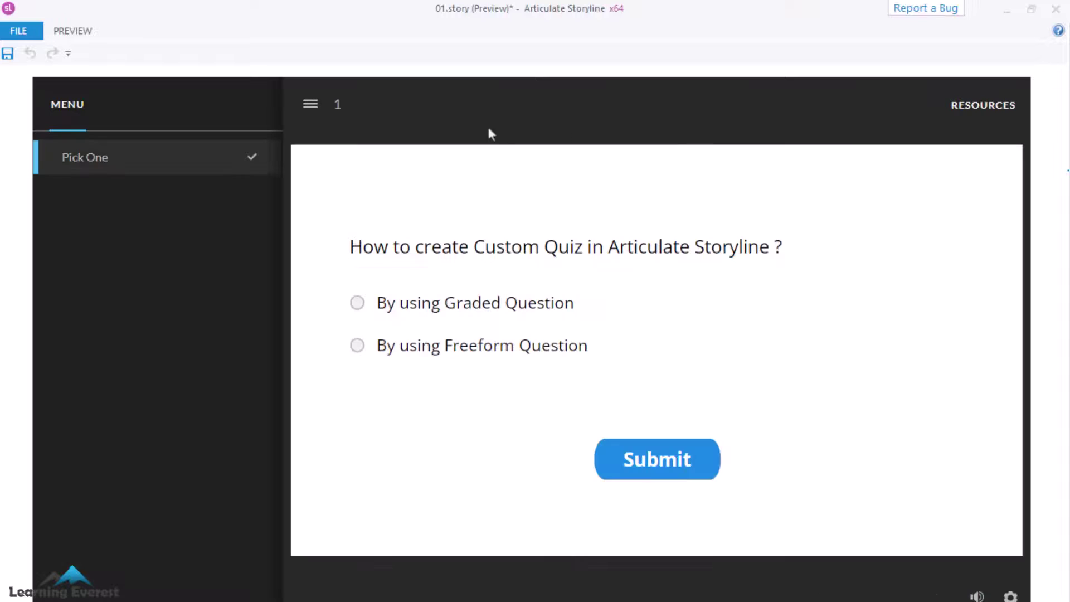
click(309, 114)
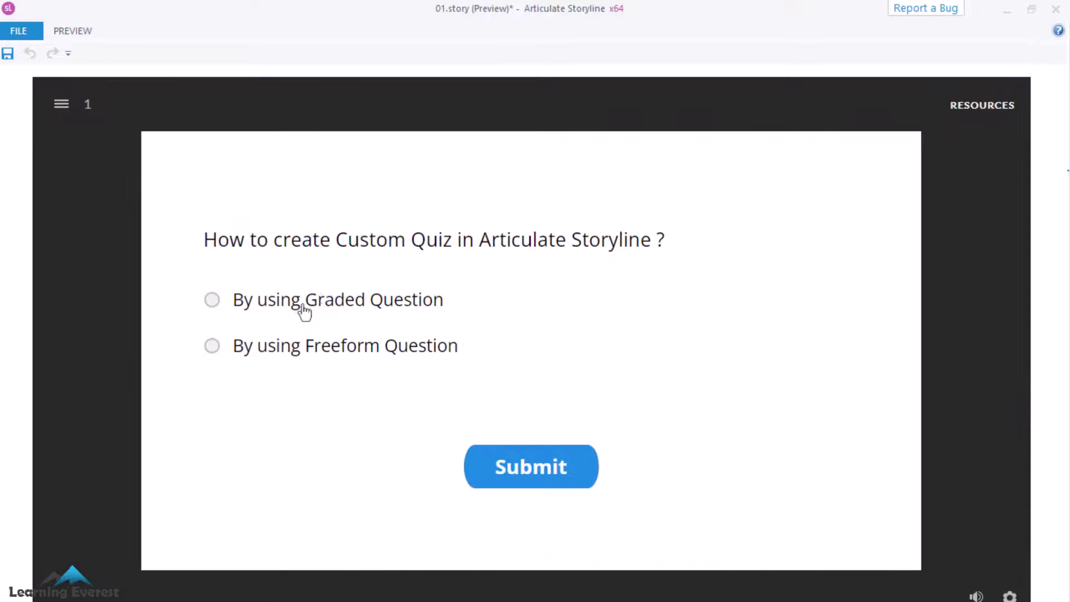
Step: Choose 'By using Freeform Question', submit, and continue past the Correct feedback
click(247, 310)
click(244, 359)
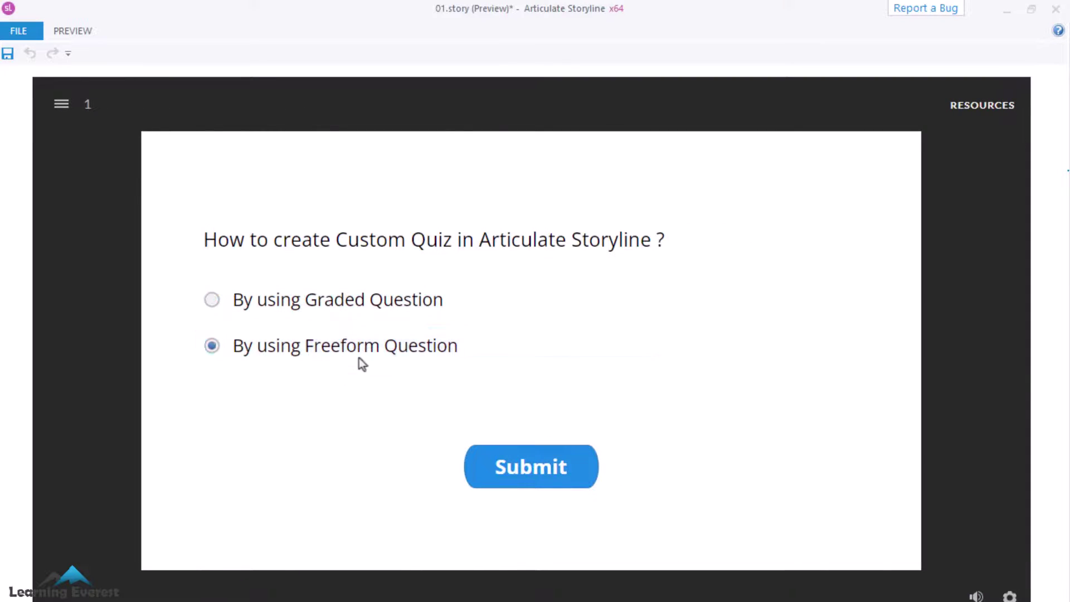
click(540, 469)
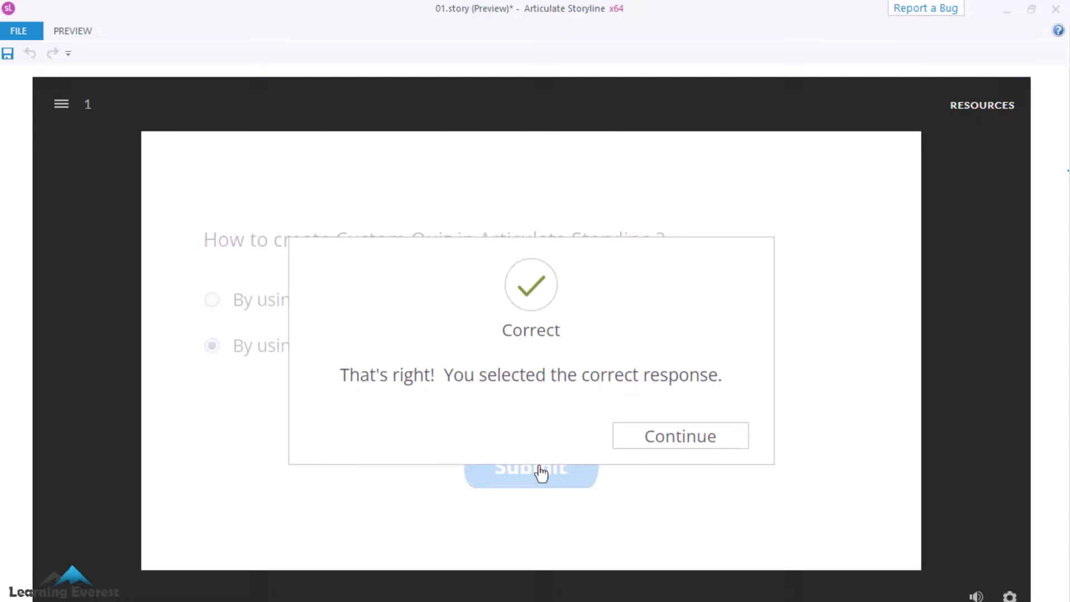
click(669, 437)
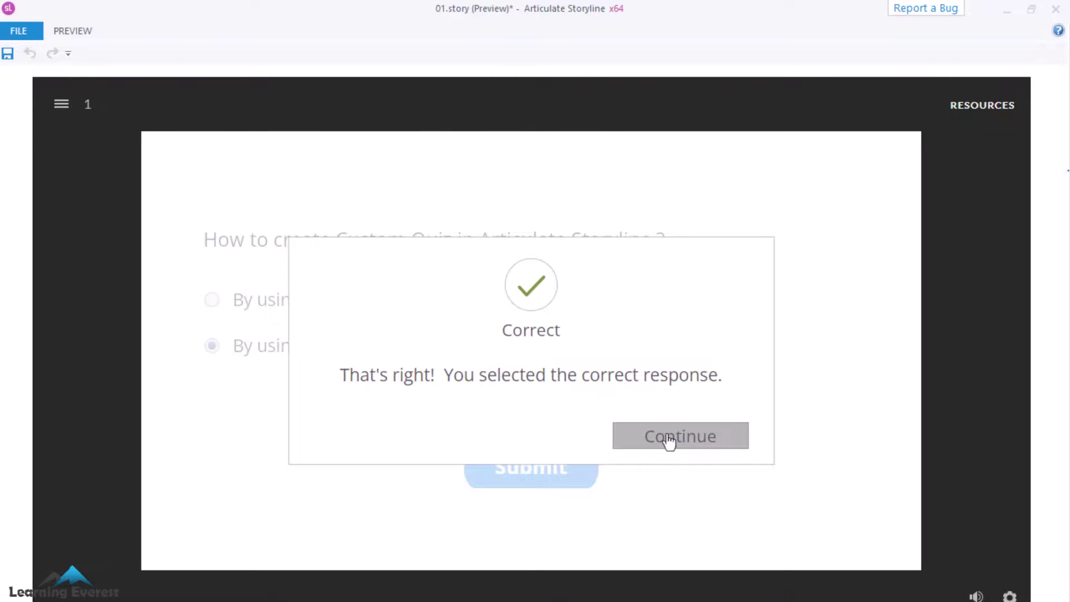